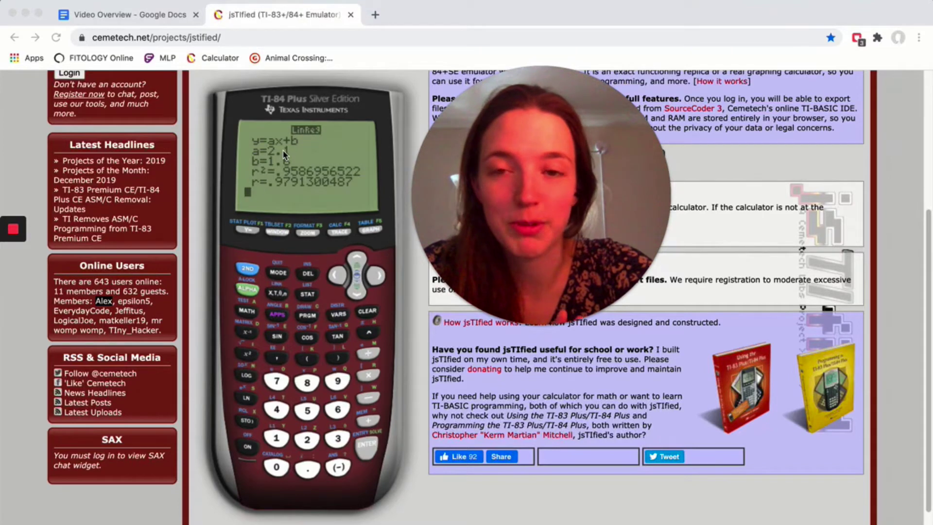
Confirm Y1 is 2.1X+1.6, then move to the empty L3 column in the list editor.
click(249, 233)
click(249, 235)
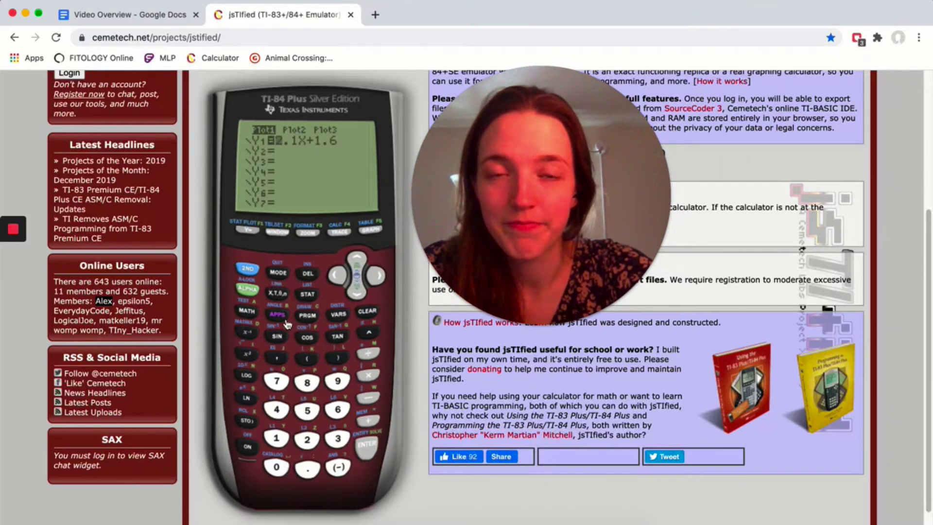
click(308, 295)
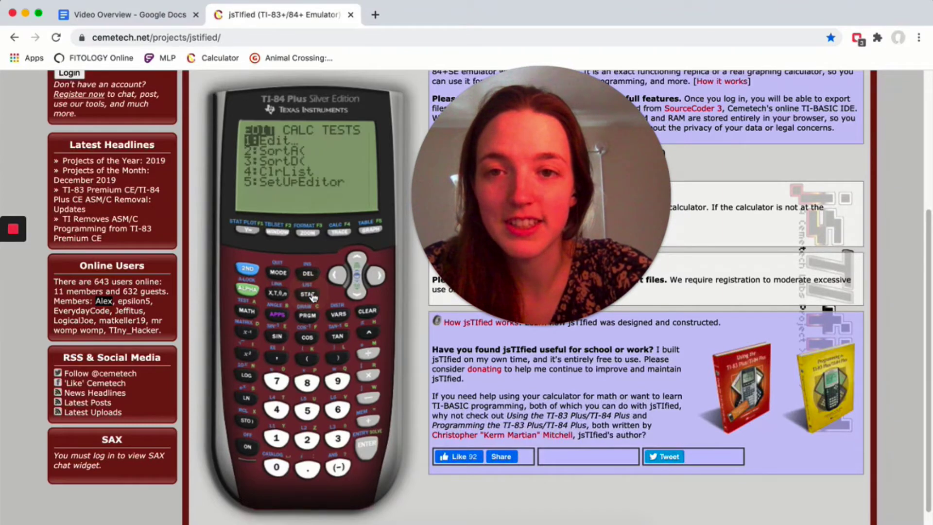
click(353, 450)
click(379, 277)
click(379, 277)
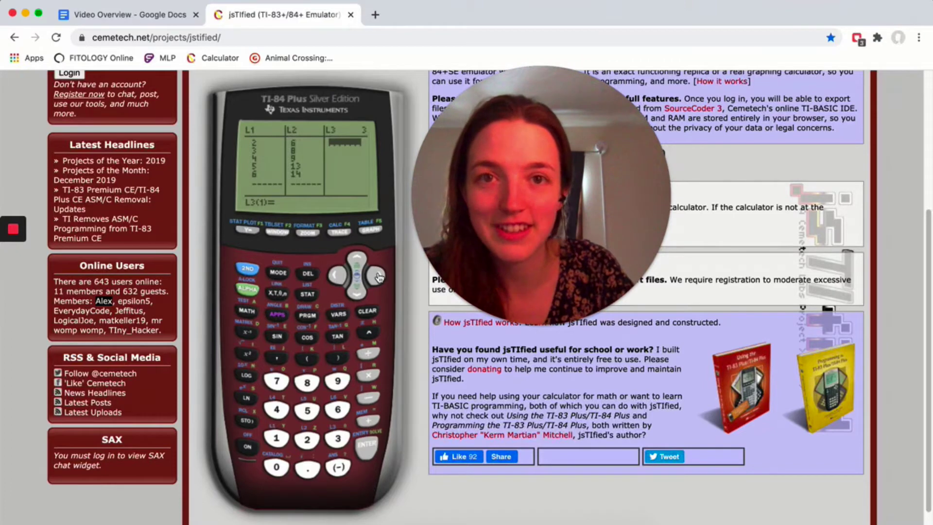
click(357, 257)
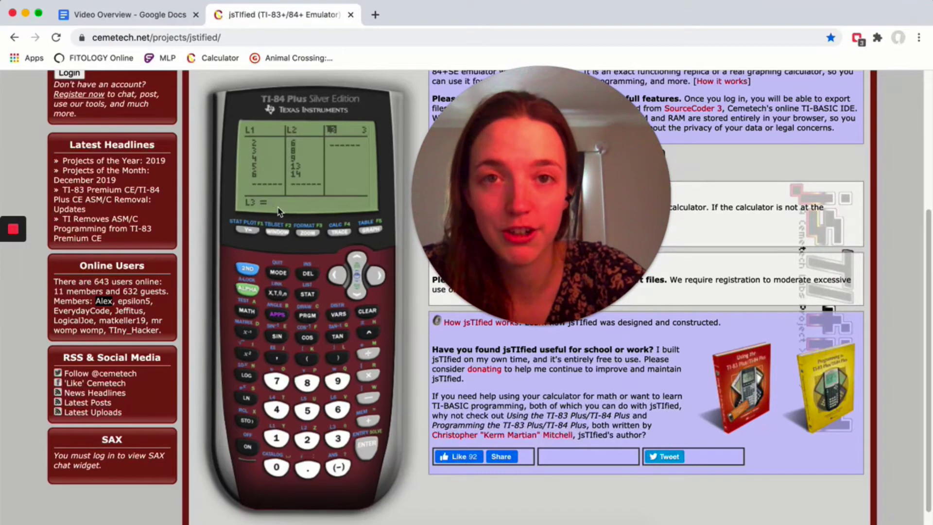
click(356, 293)
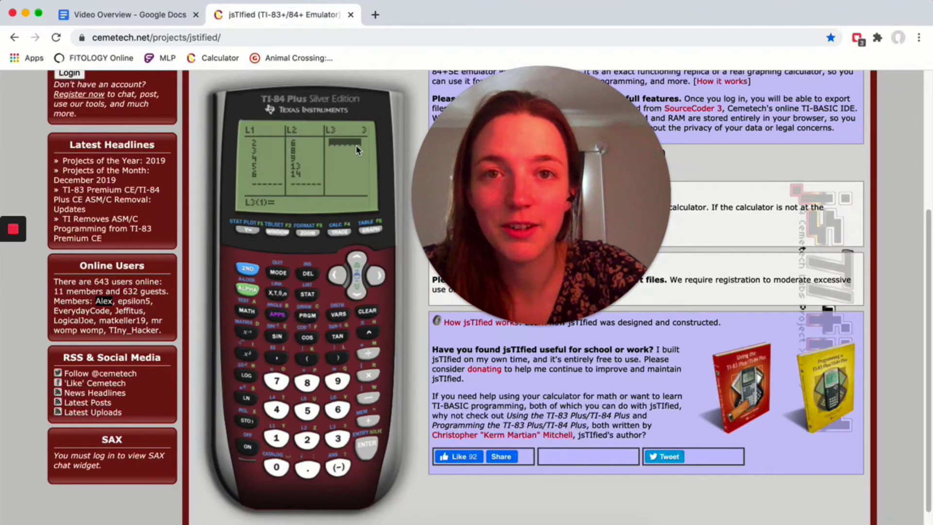
Define L3 as Y1(L1), producing predicted values 5.8, 7.9, 10, 12.1, 14.2.
click(357, 261)
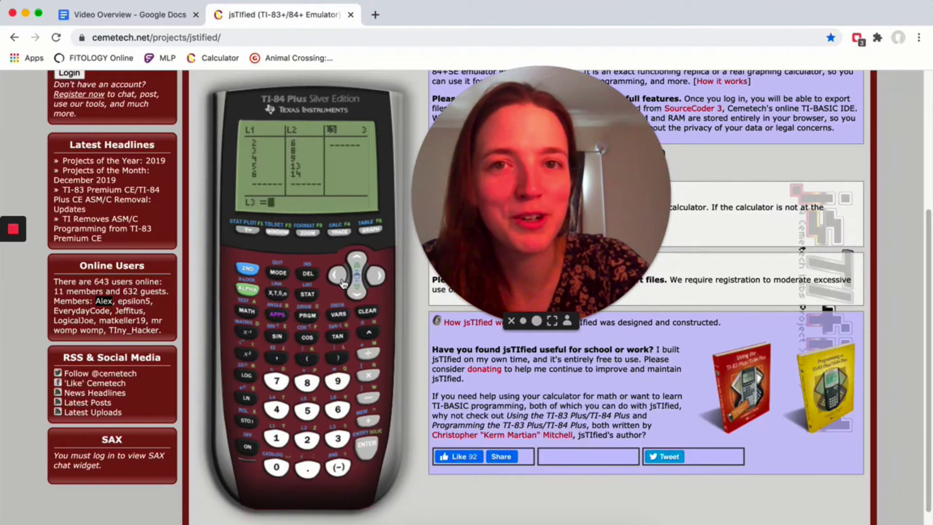
click(339, 317)
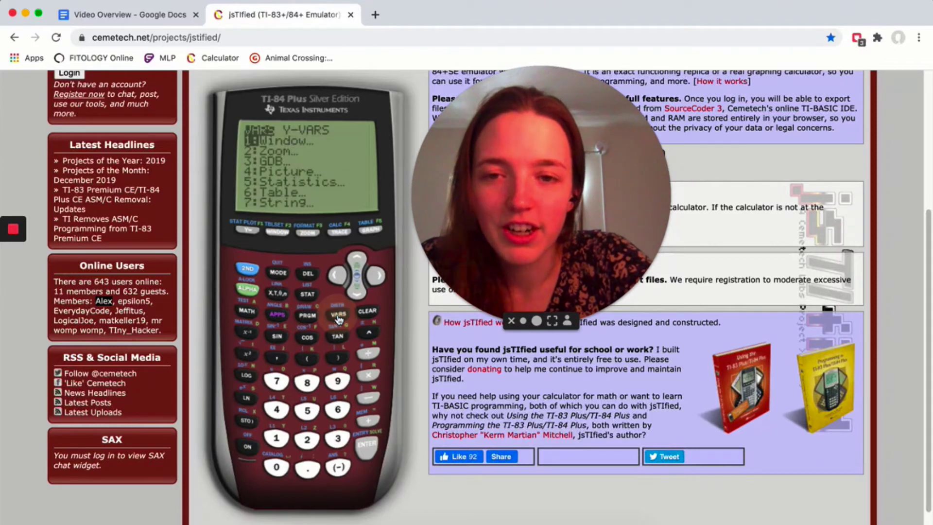
click(375, 277)
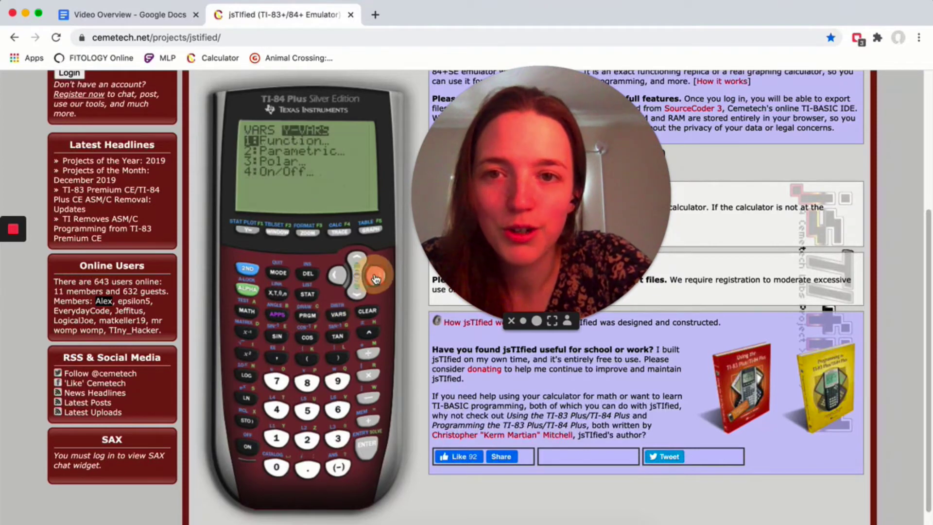
click(369, 450)
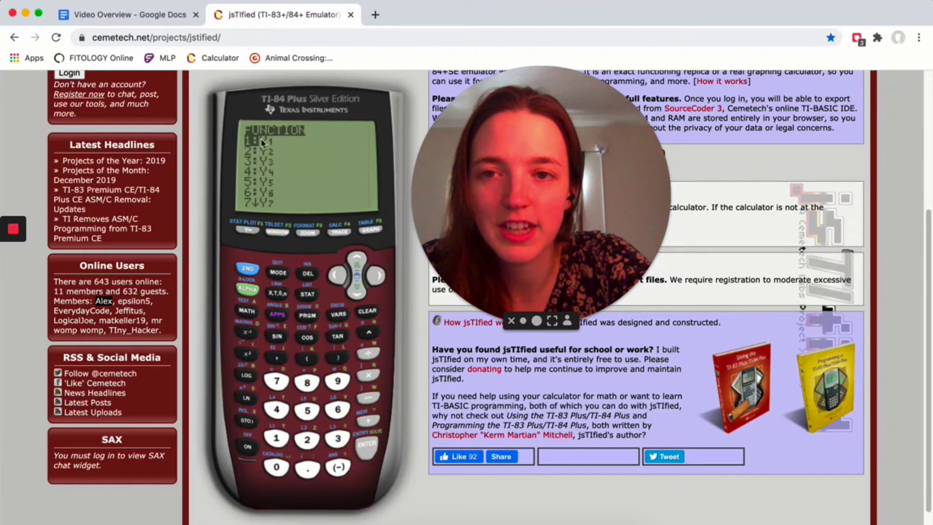
click(365, 445)
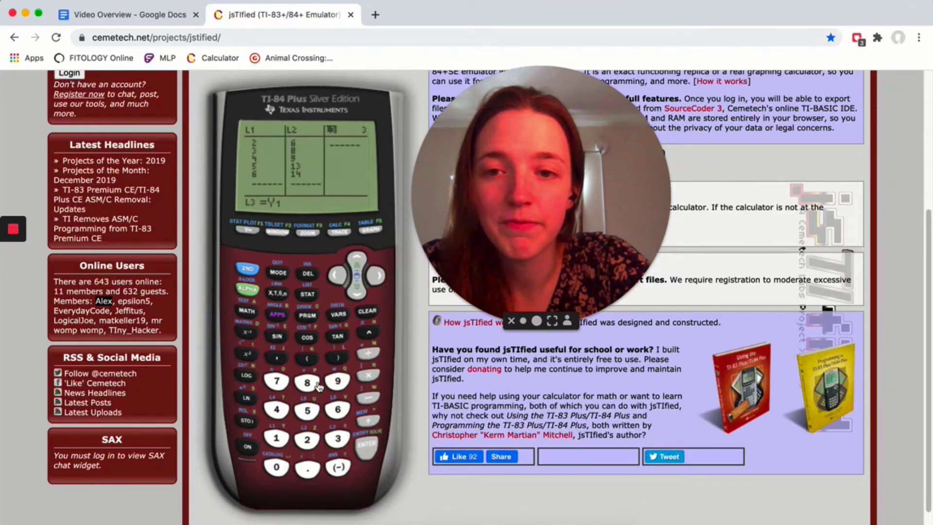
click(307, 359)
click(257, 275)
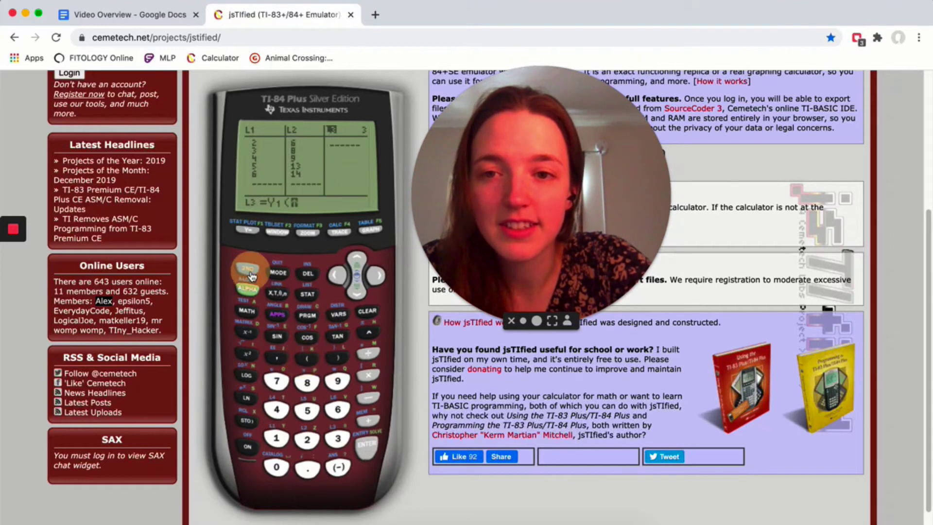
click(276, 438)
click(340, 358)
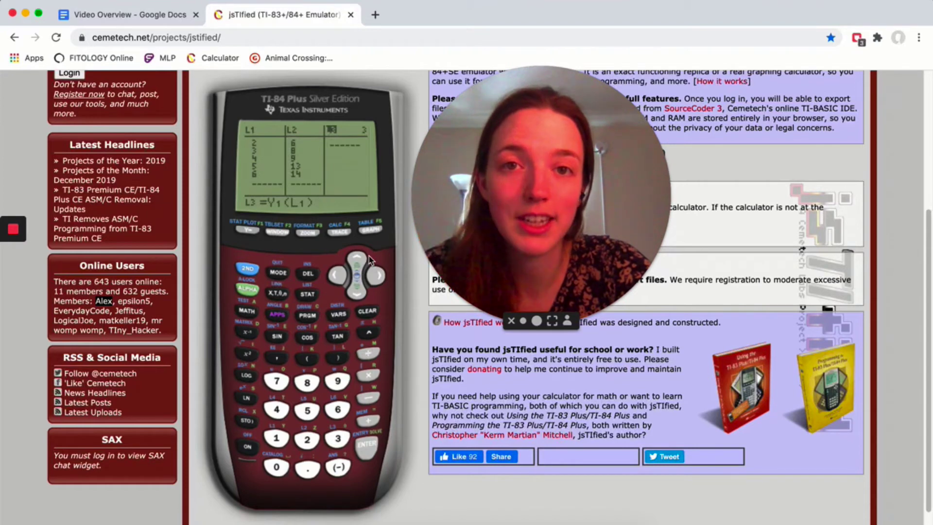
click(368, 448)
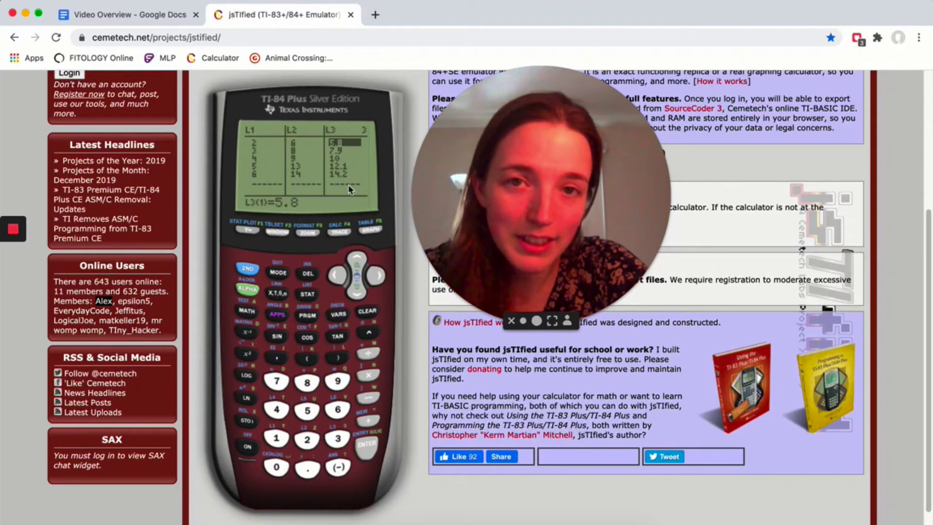
Define L4 as L2−L3, giving residuals .2, .1, -1, .9, -.2.
click(377, 276)
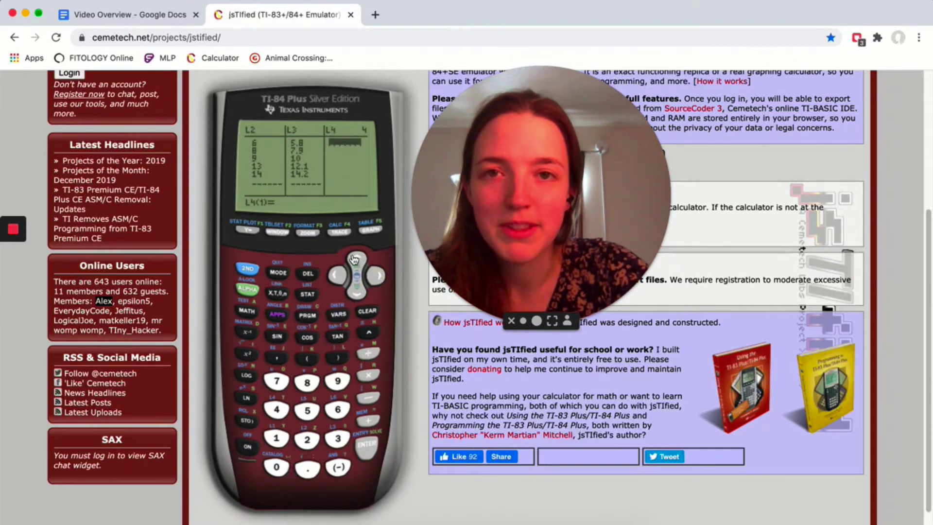
click(356, 260)
click(366, 444)
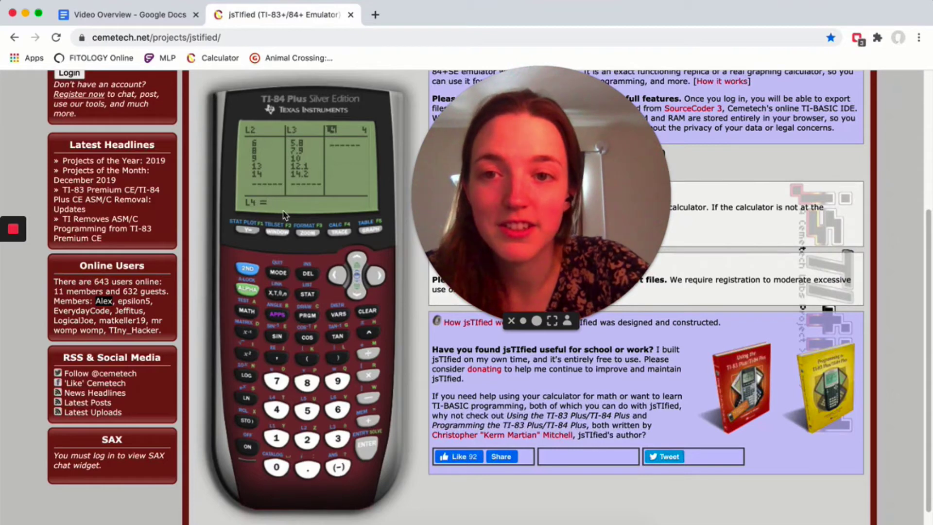
click(247, 268)
click(307, 439)
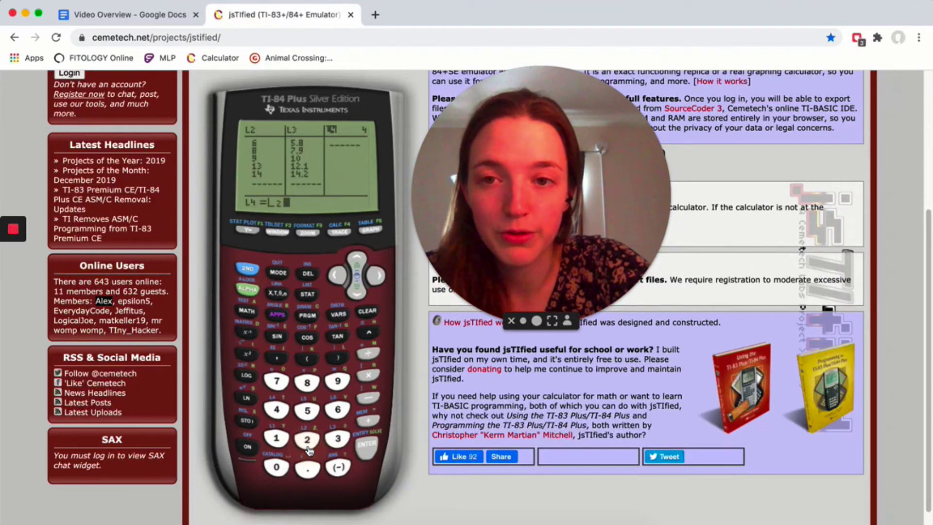
click(368, 397)
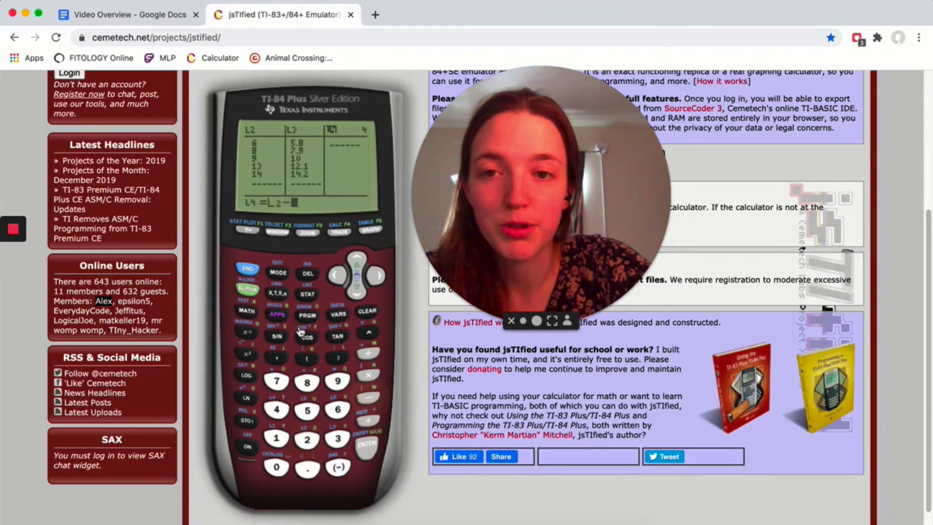
click(248, 270)
click(339, 438)
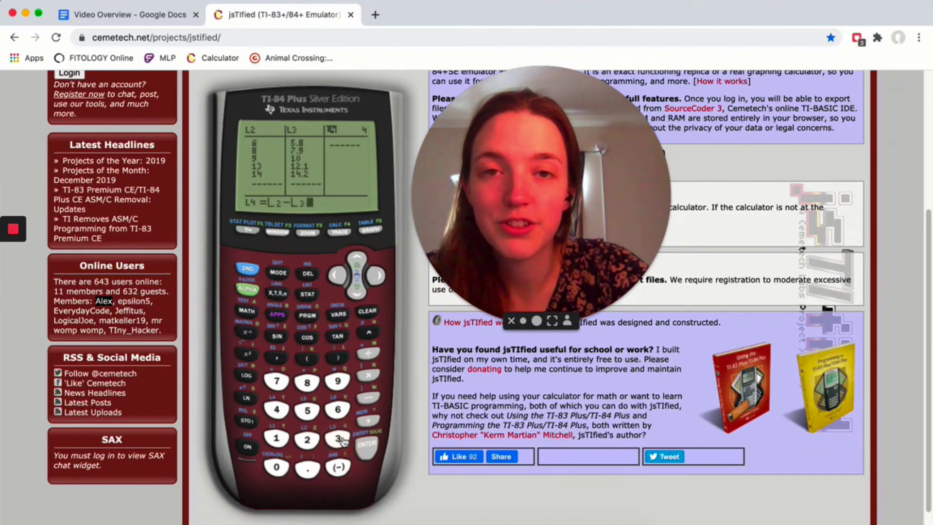
click(367, 456)
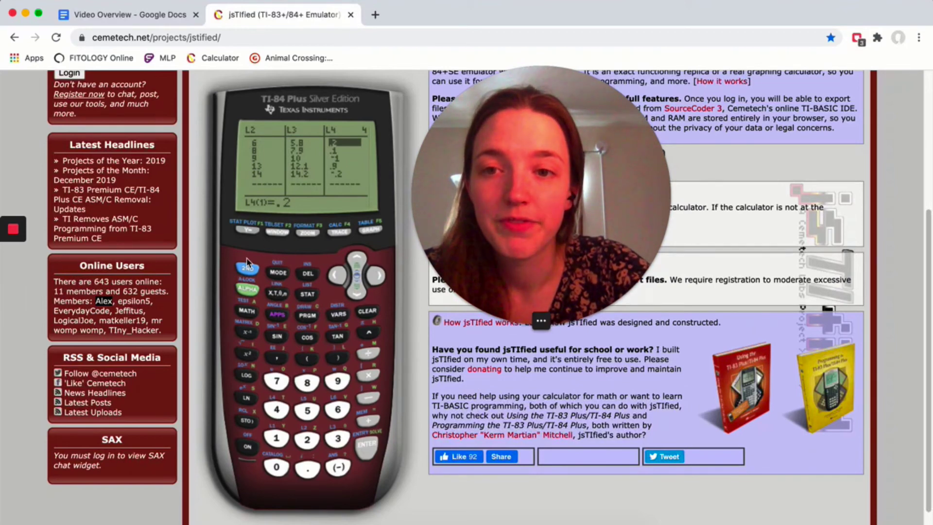
Open Plot1's STAT PLOT settings and change its Ylist to L4, keeping Xlist L1.
click(248, 274)
click(248, 230)
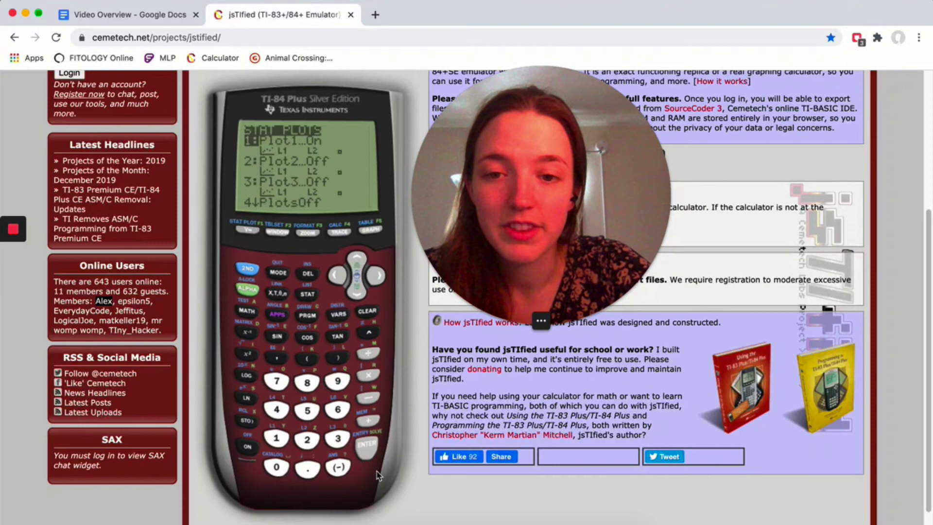
click(367, 451)
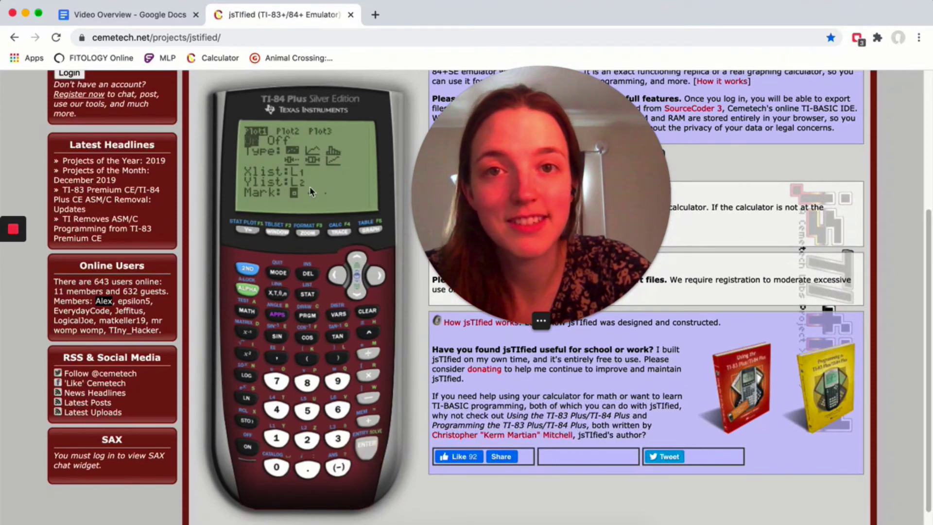
click(364, 293)
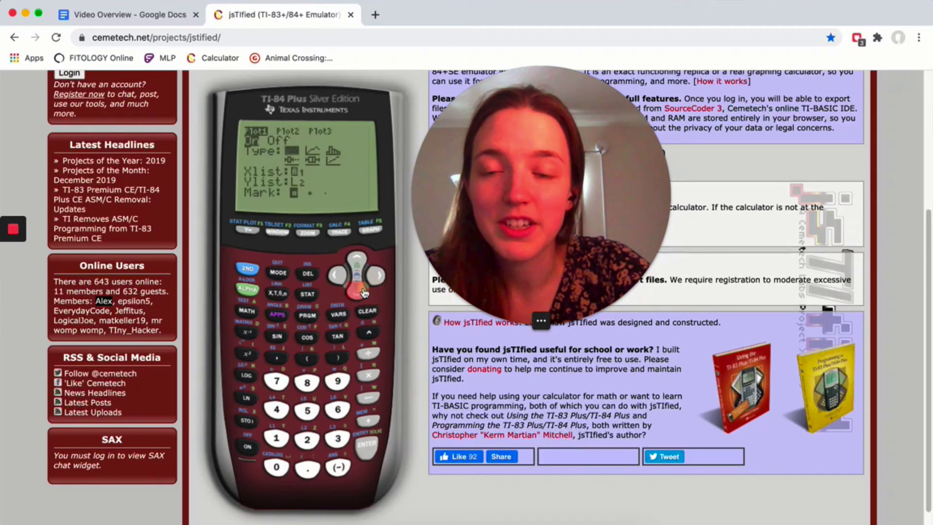
click(365, 292)
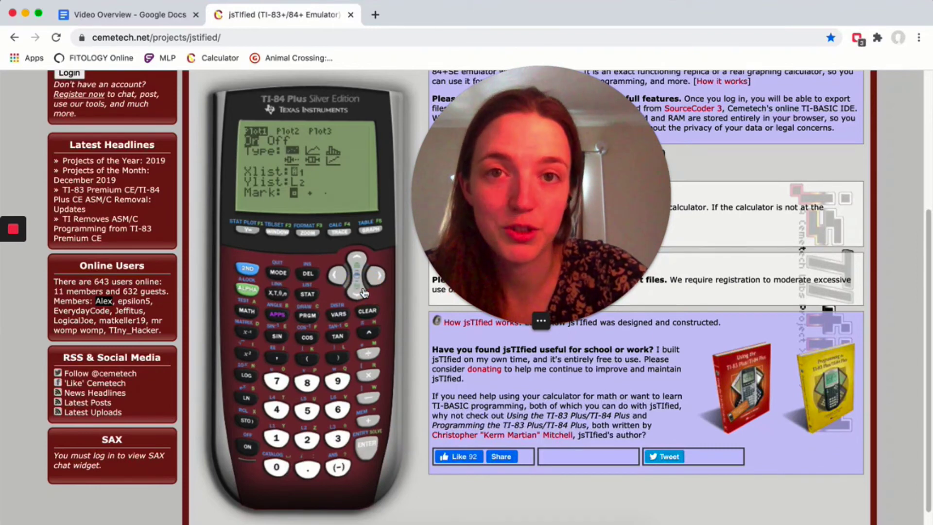
click(364, 292)
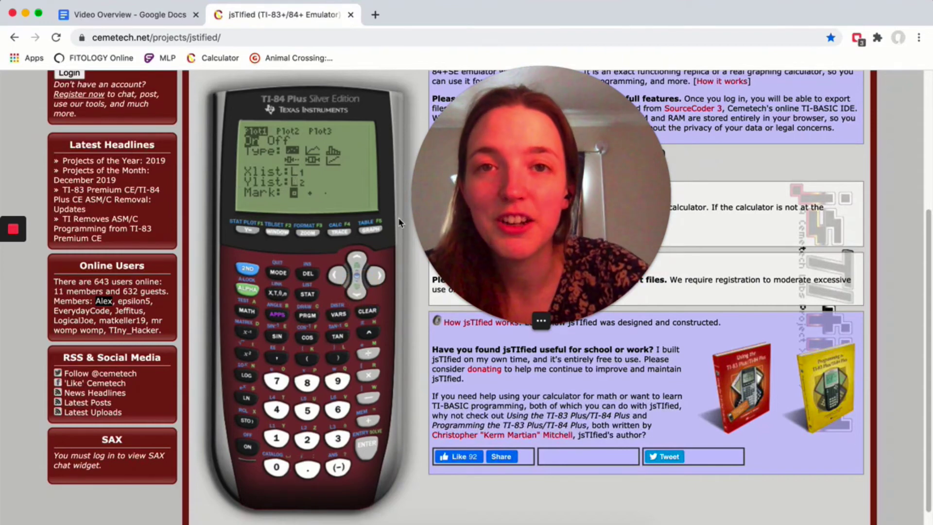
click(247, 268)
click(277, 411)
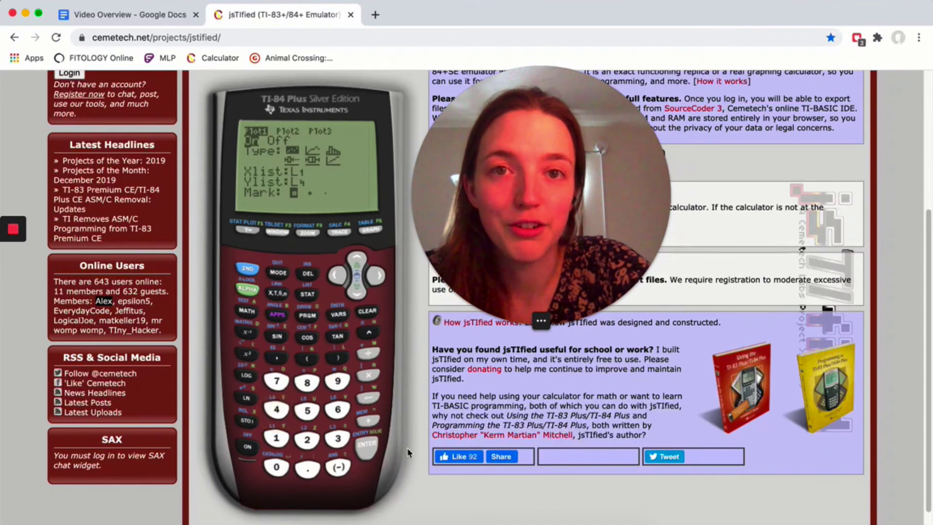
Graph the L1-versus-L4 residual scatter plot and apply ZoomStat to fit the points.
click(371, 231)
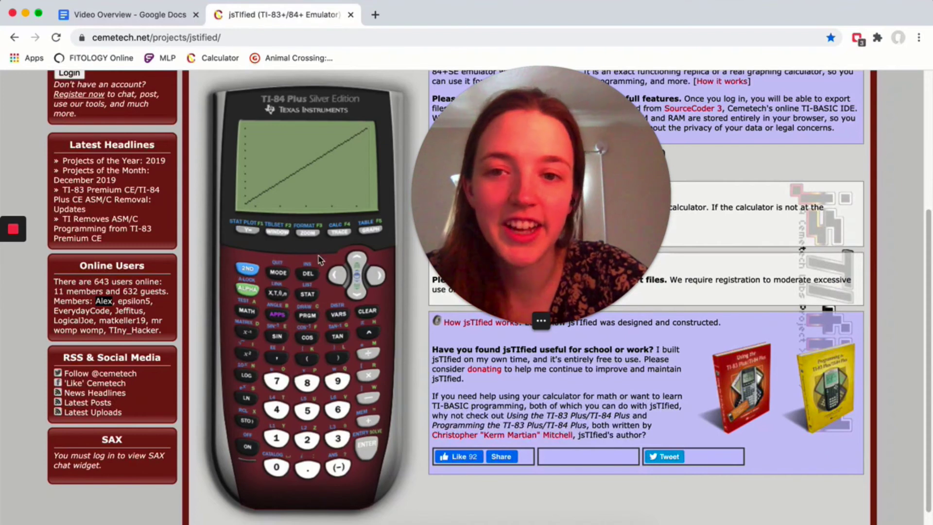
click(307, 235)
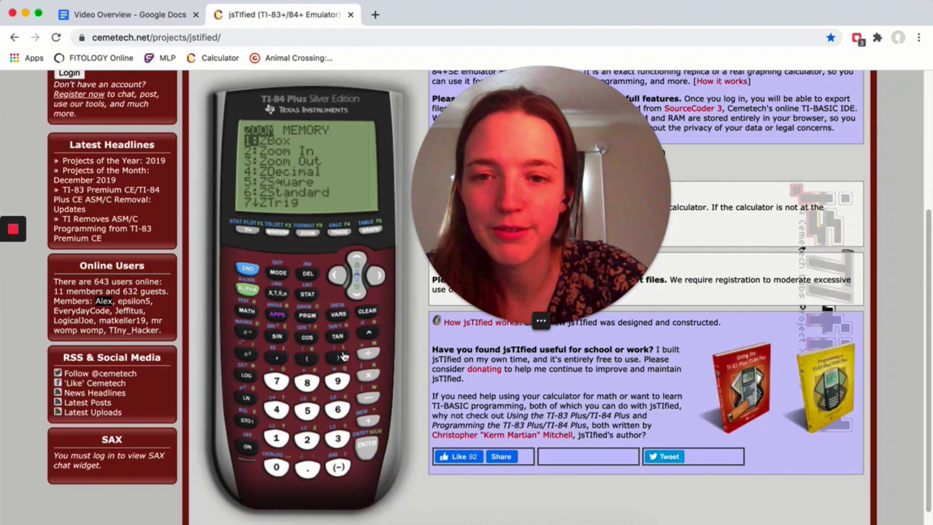
click(338, 381)
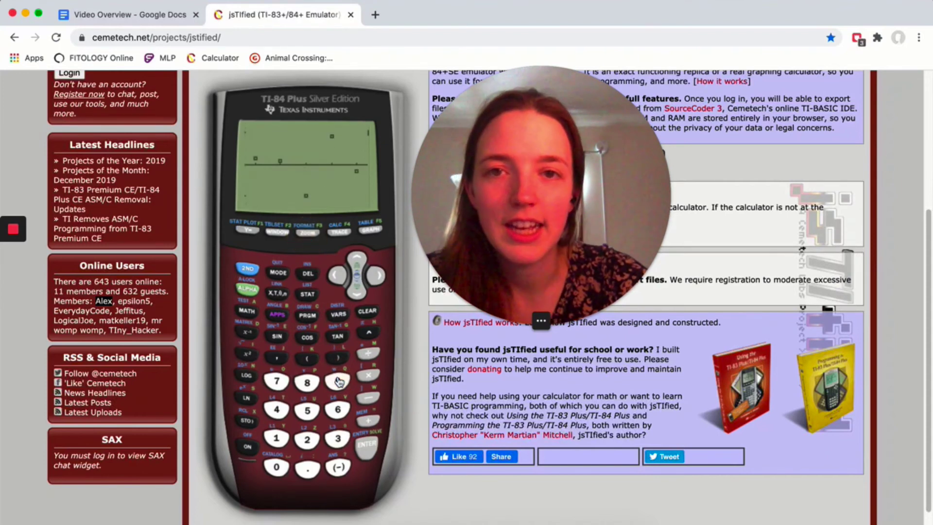